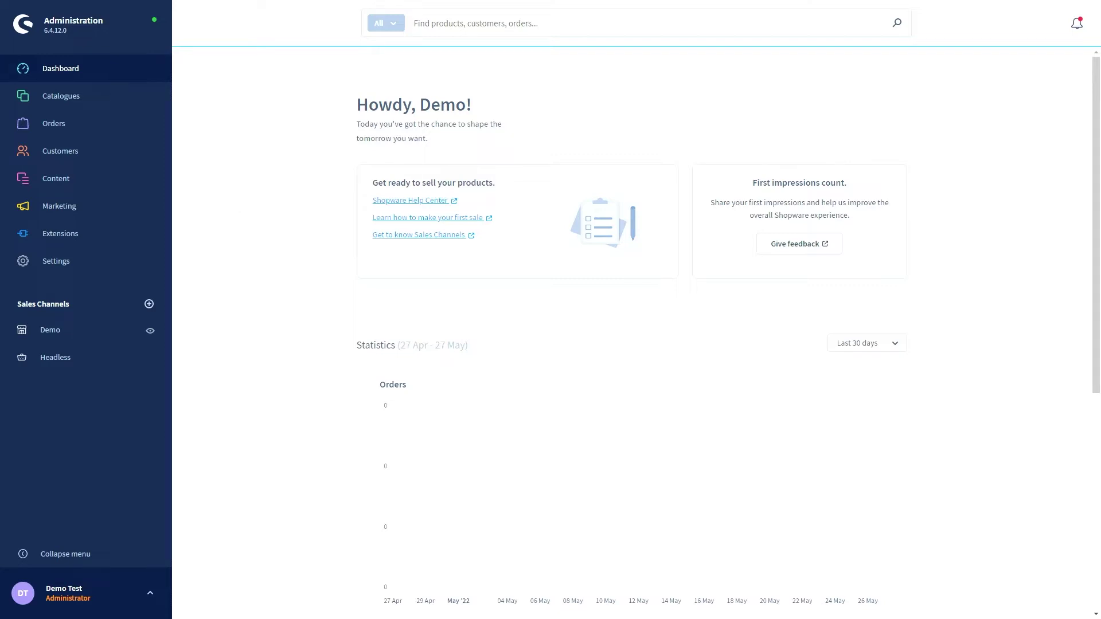
# Step: Open Catalogues > Properties to list Colour, Ingredients, Material, Size and Target group in English
pyautogui.moveTo(105, 103)
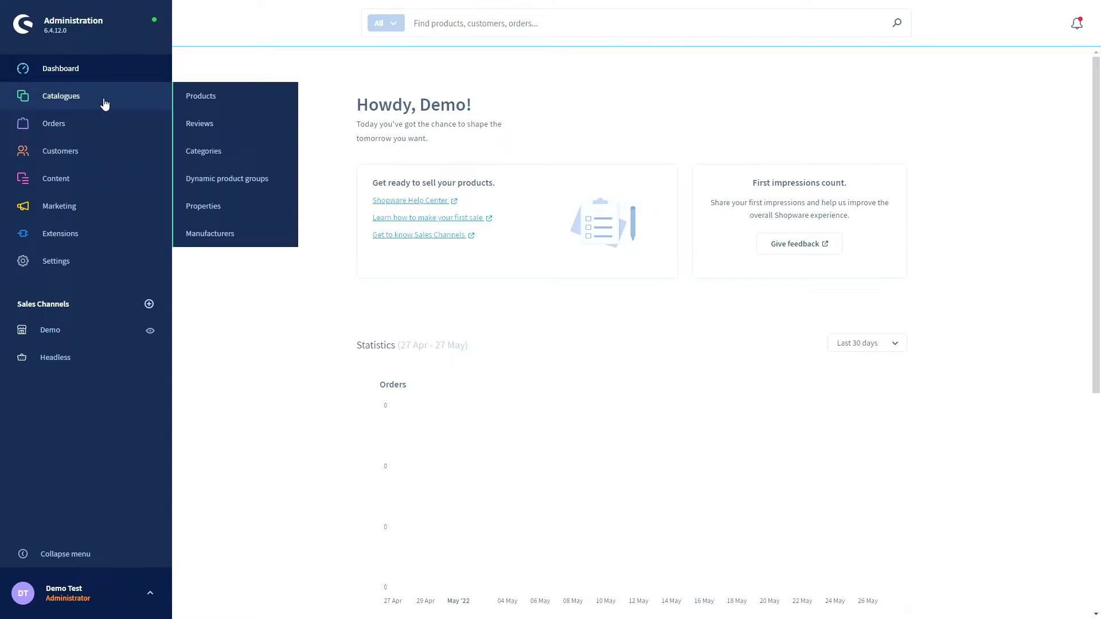
pyautogui.click(243, 210)
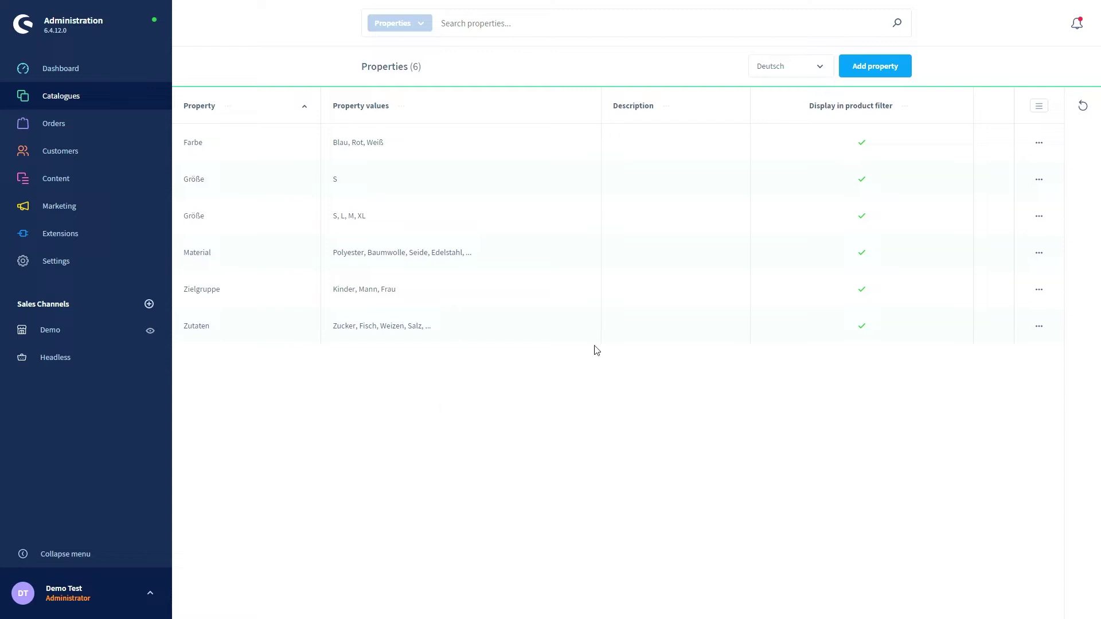
pyautogui.click(1039, 144)
pyautogui.click(668, 419)
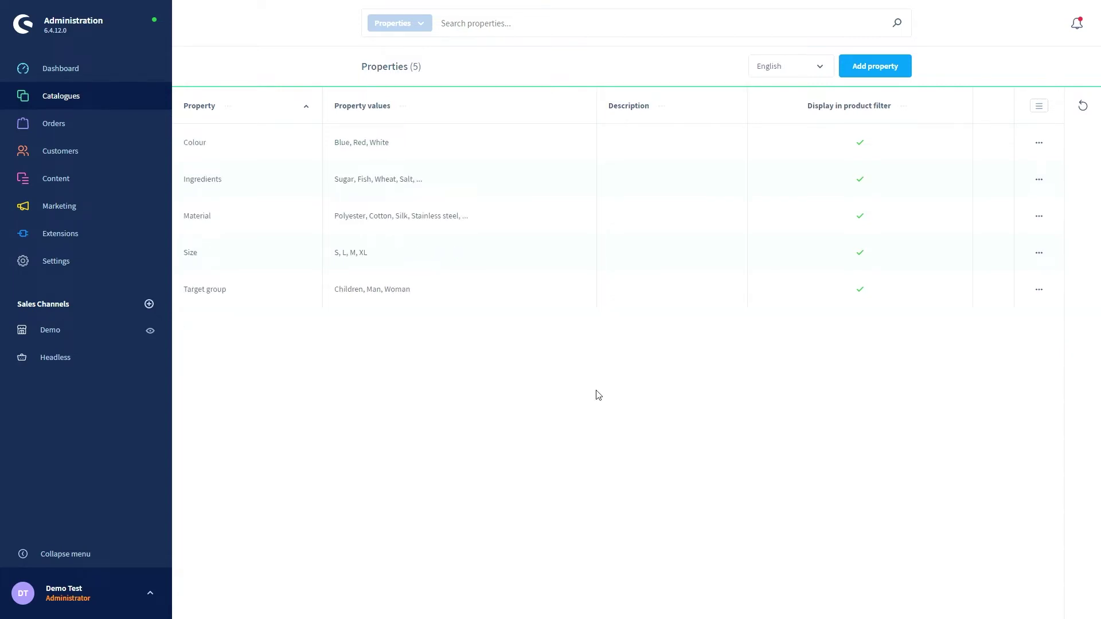
# Step: Add a new property and enter 'Size' as its name
pyautogui.click(885, 75)
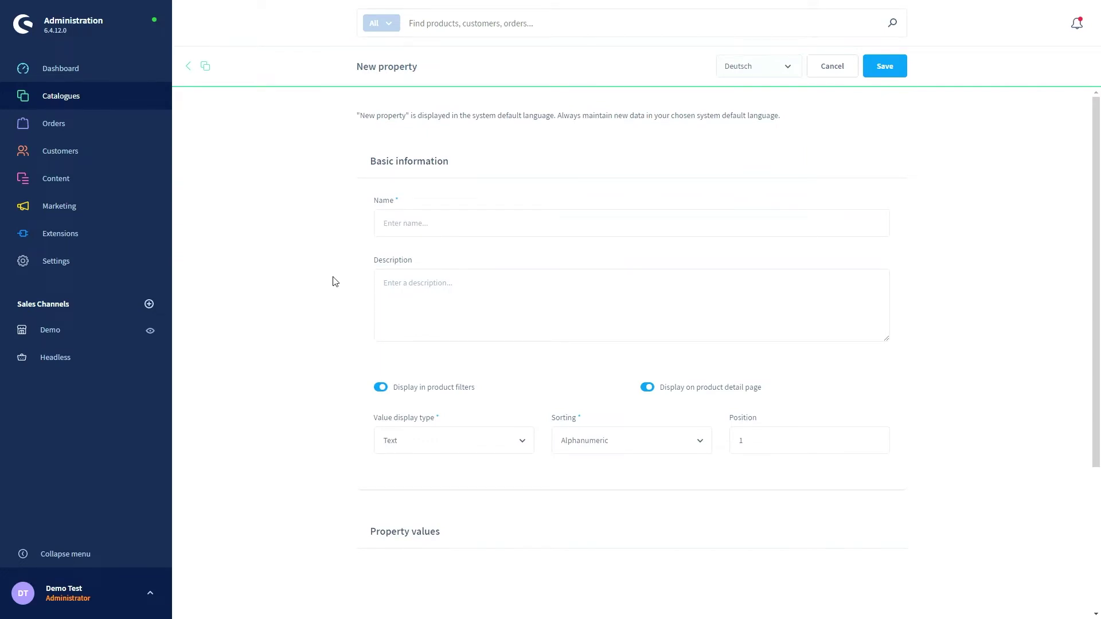
pyautogui.click(422, 224)
pyautogui.write('Size')
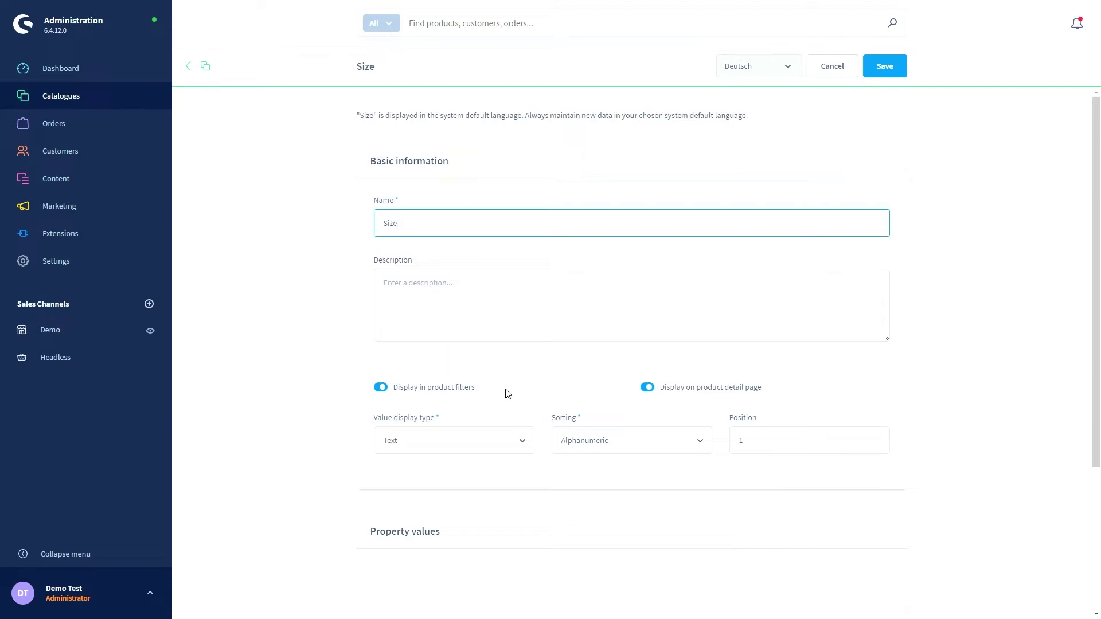
# Step: Keep Text as the value display type and Alphanumeric as the sorting
pyautogui.scroll(-1, 507, 393)
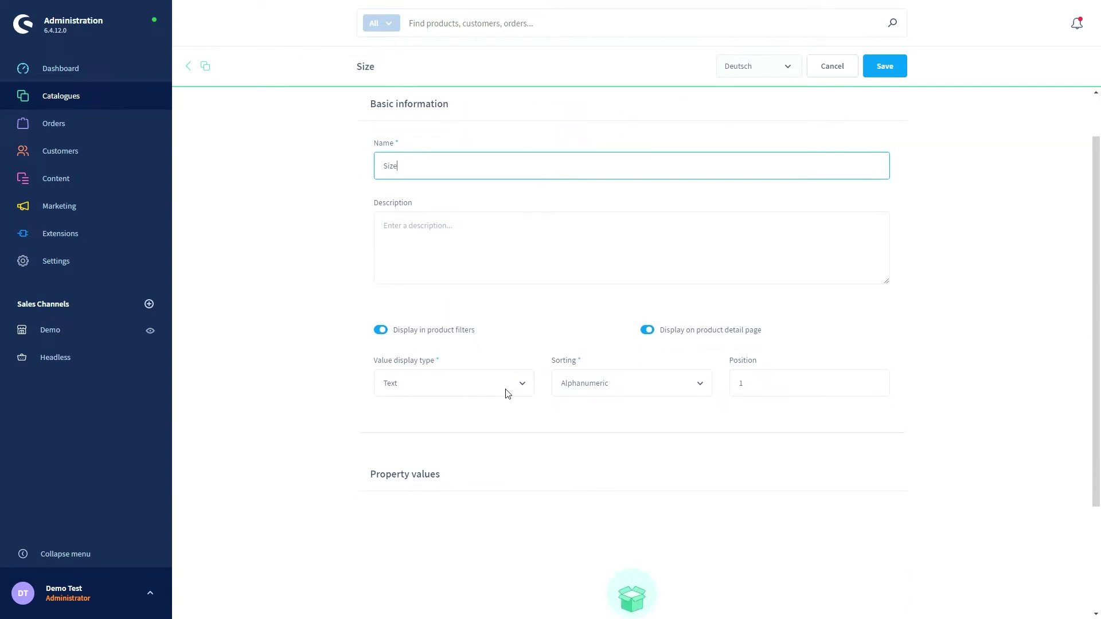
pyautogui.click(488, 392)
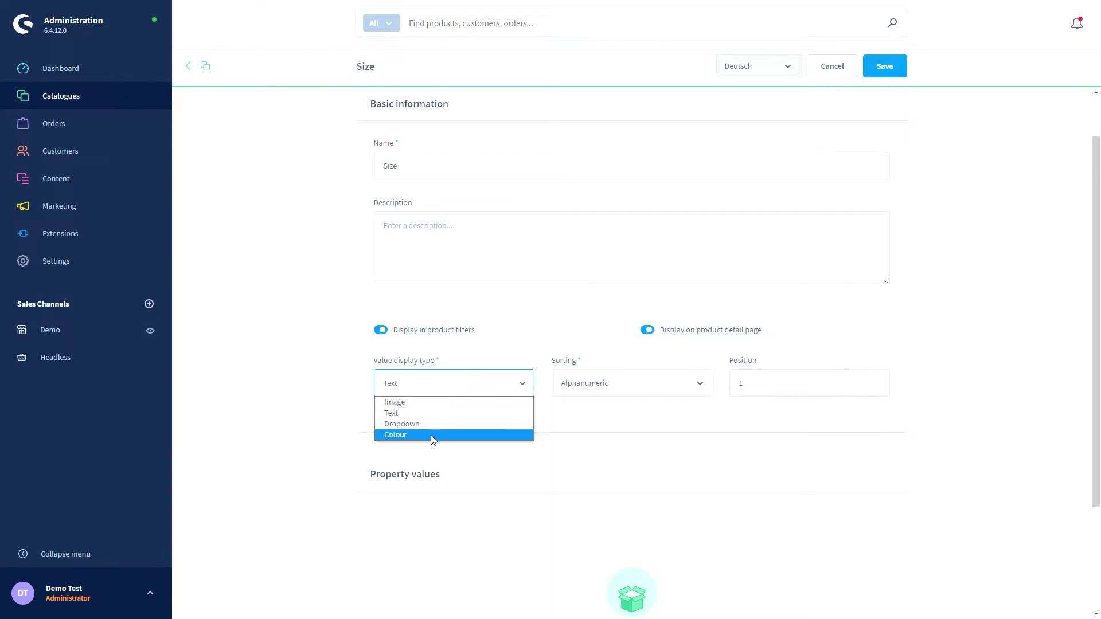
pyautogui.click(510, 387)
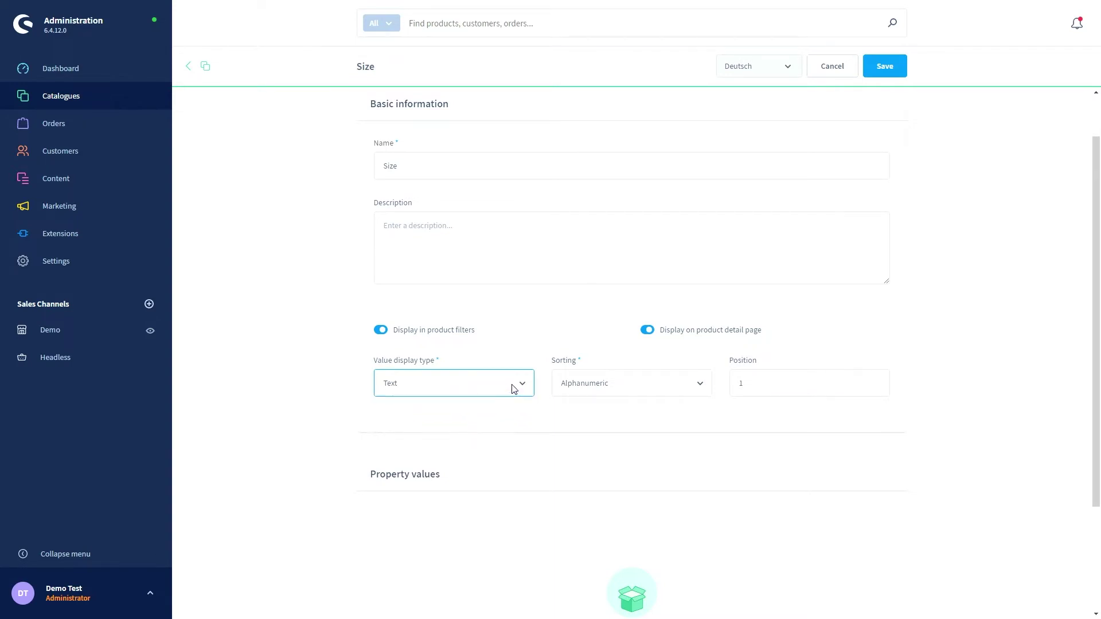
pyautogui.click(619, 386)
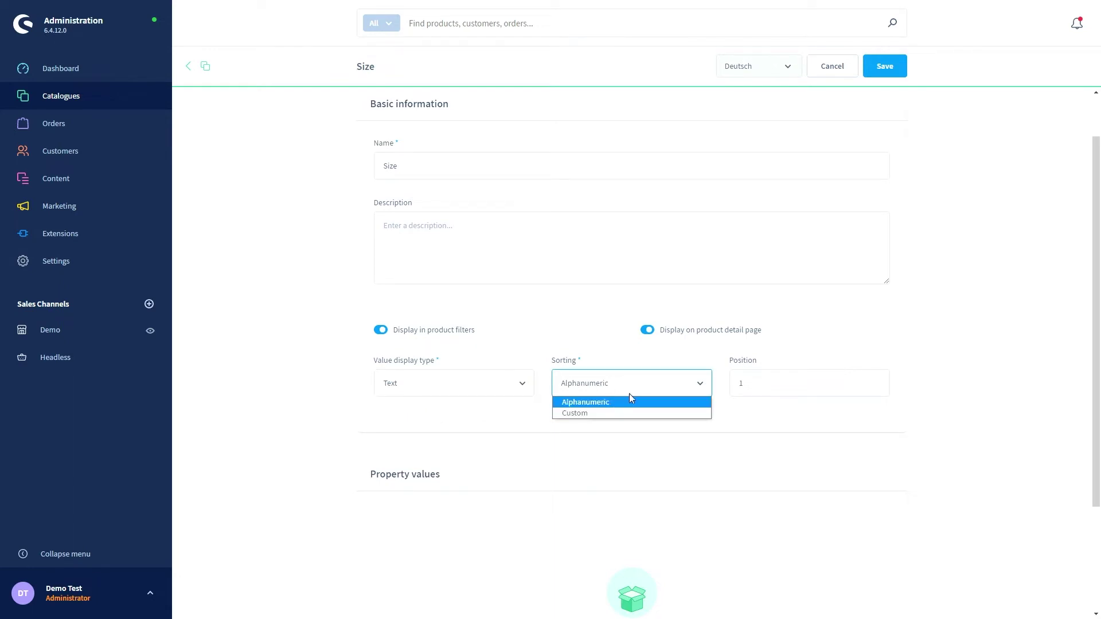
pyautogui.click(629, 396)
# Step: Set the property's position to 1 and save the Size property
pyautogui.click(817, 383)
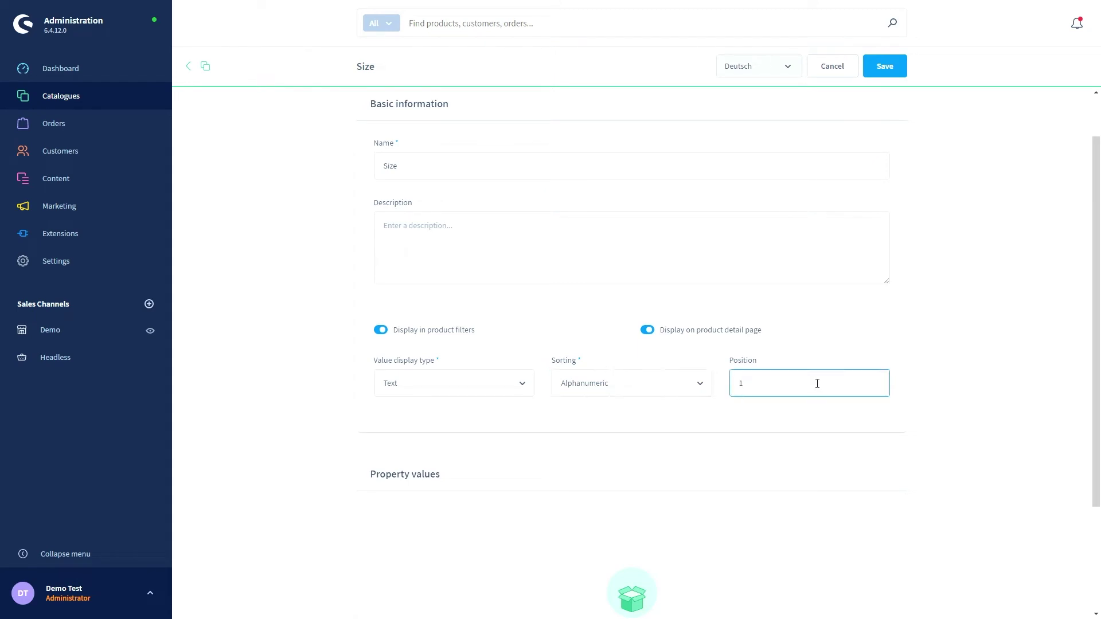
pyautogui.press('BackSpace')
pyautogui.write('1')
pyautogui.press('BackSpace')
pyautogui.write('2')
pyautogui.press('BackSpace')
pyautogui.write('1')
pyautogui.click(926, 306)
pyautogui.click(879, 68)
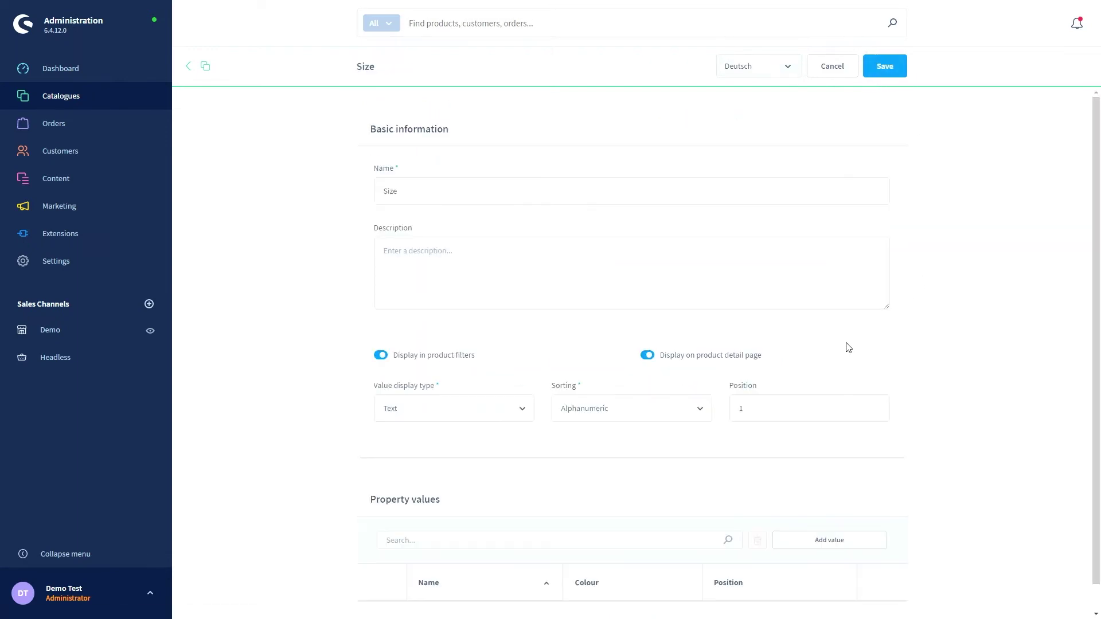
pyautogui.scroll(-1, 849, 347)
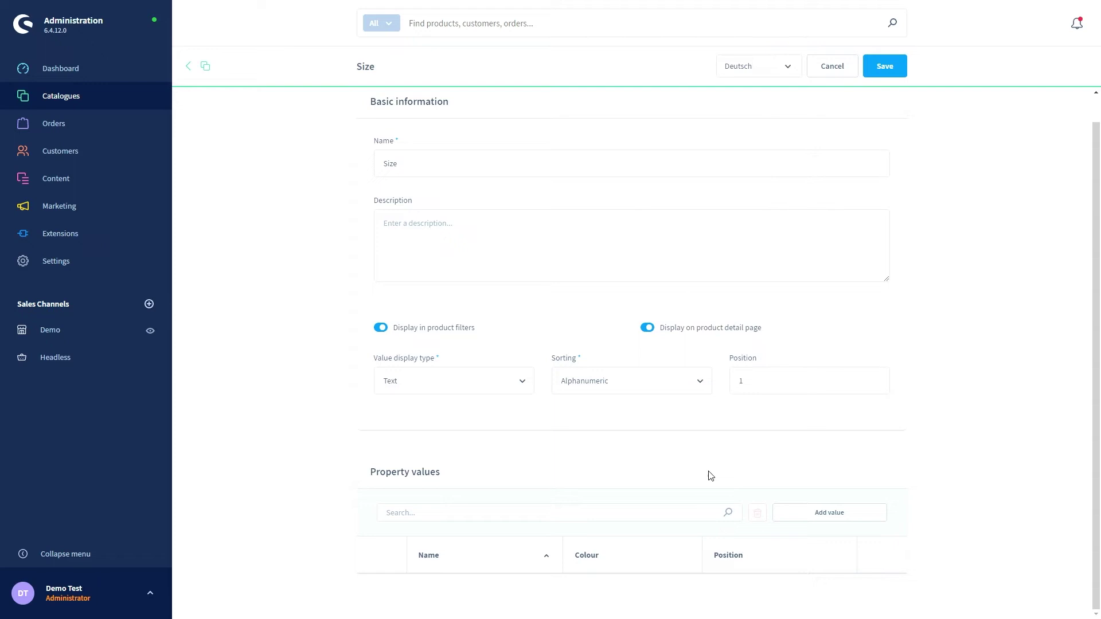
# Step: Add a property value named 'S' to the Size property
pyautogui.click(799, 513)
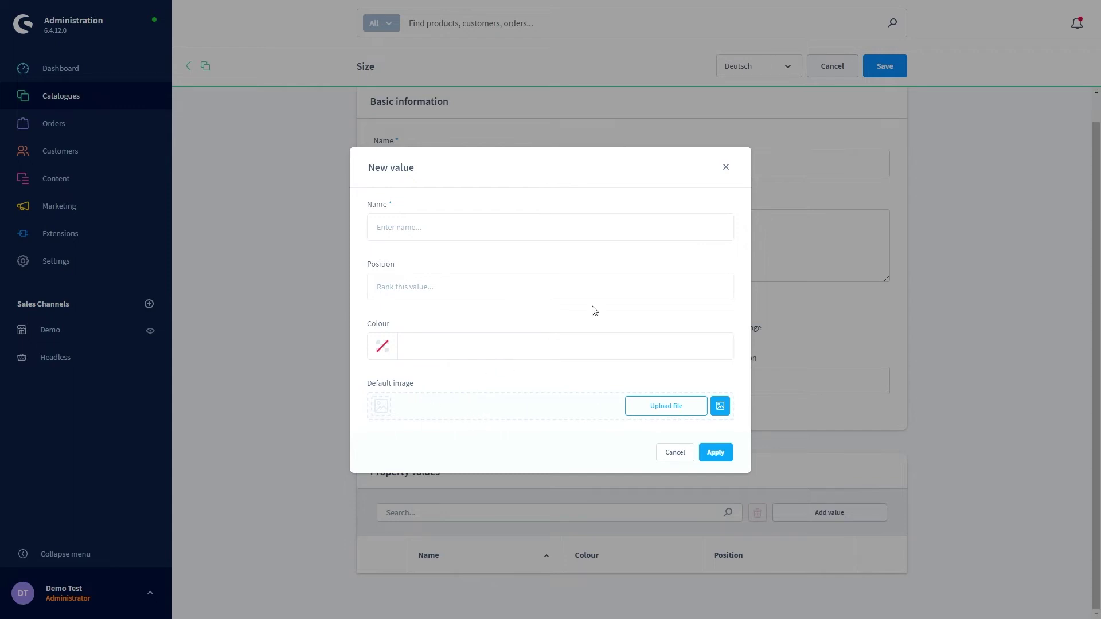
pyautogui.click(726, 167)
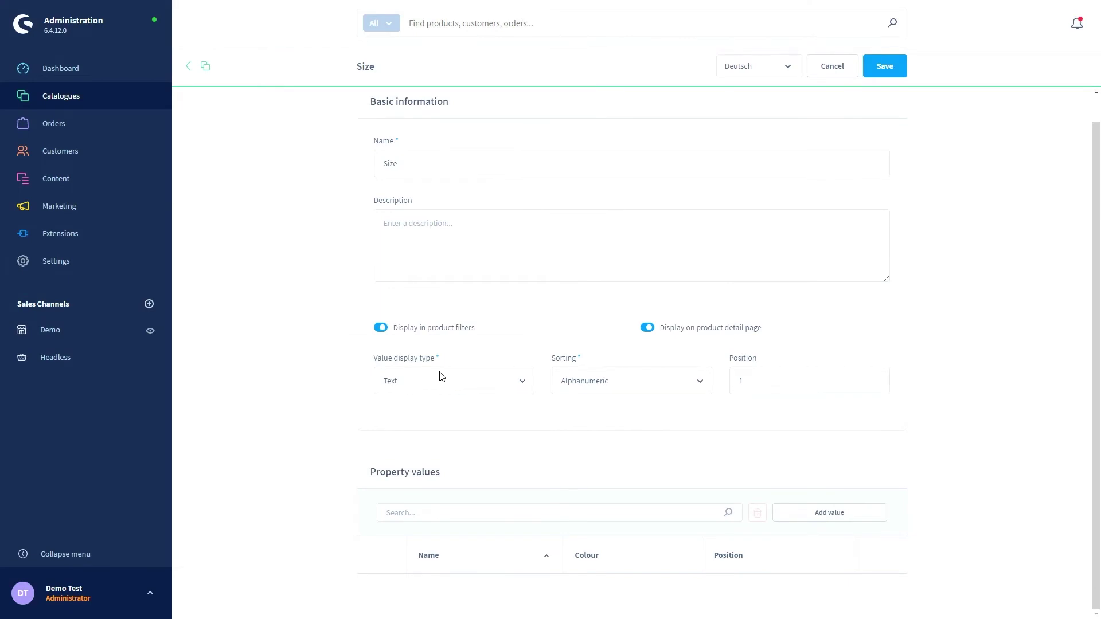
pyautogui.click(820, 517)
pyautogui.click(401, 232)
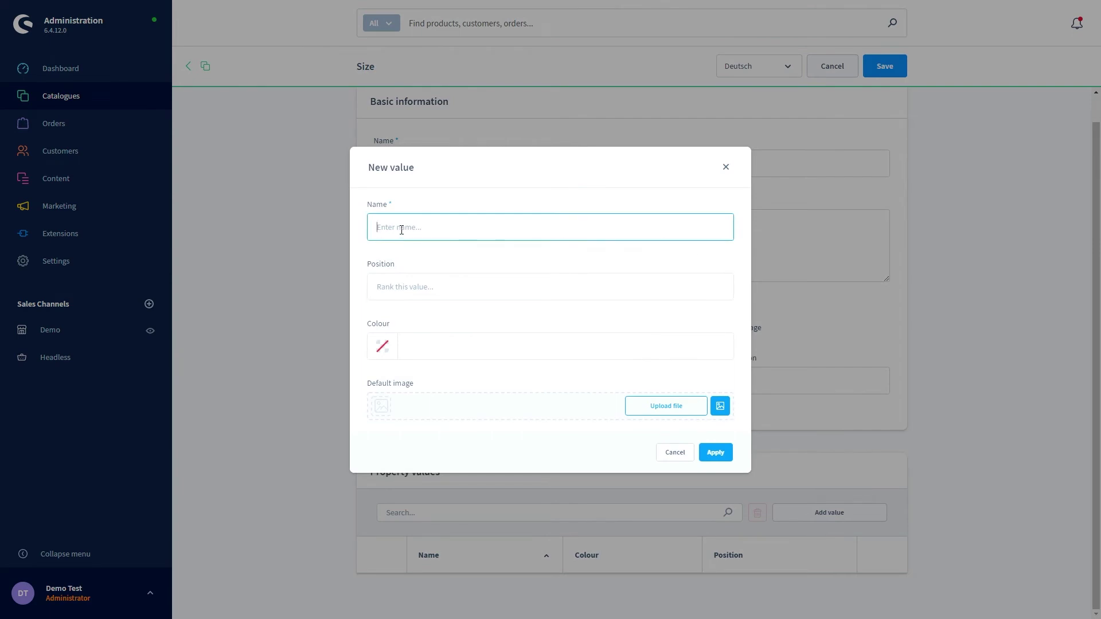
pyautogui.write('S')
pyautogui.click(716, 453)
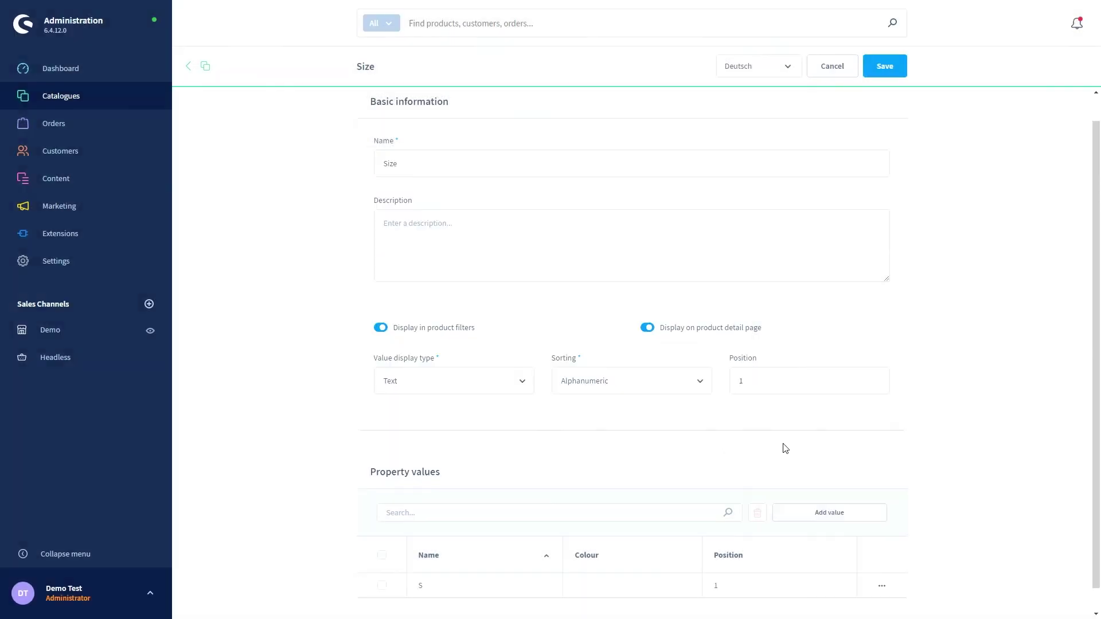
# Step: Save the Size property with value S and go back to the Properties list
pyautogui.scroll(-1, 786, 448)
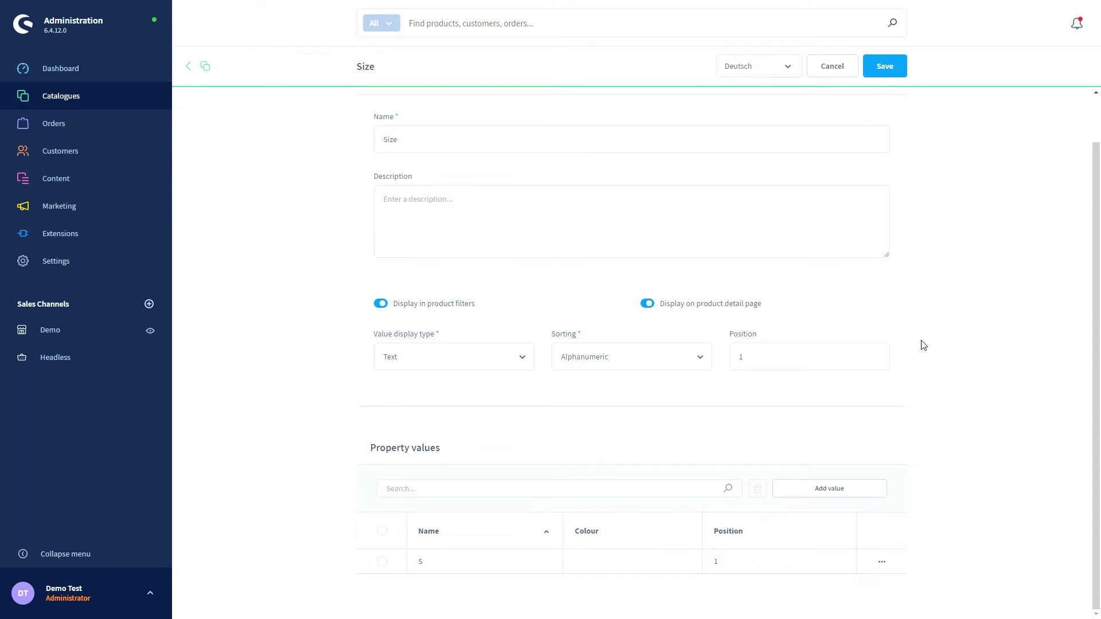
pyautogui.click(885, 72)
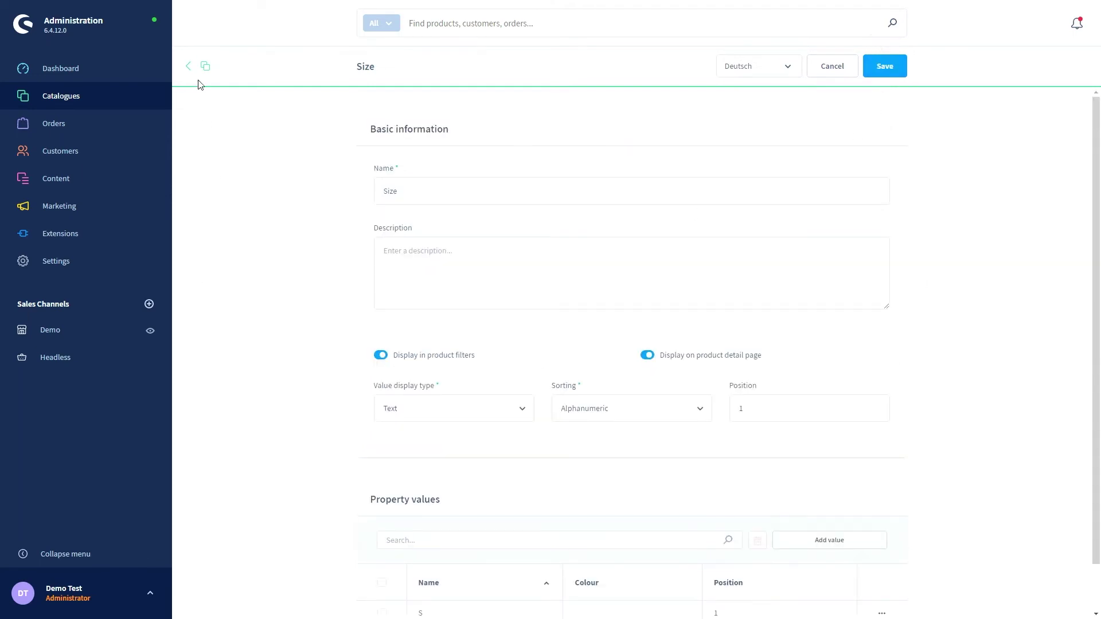
pyautogui.click(199, 69)
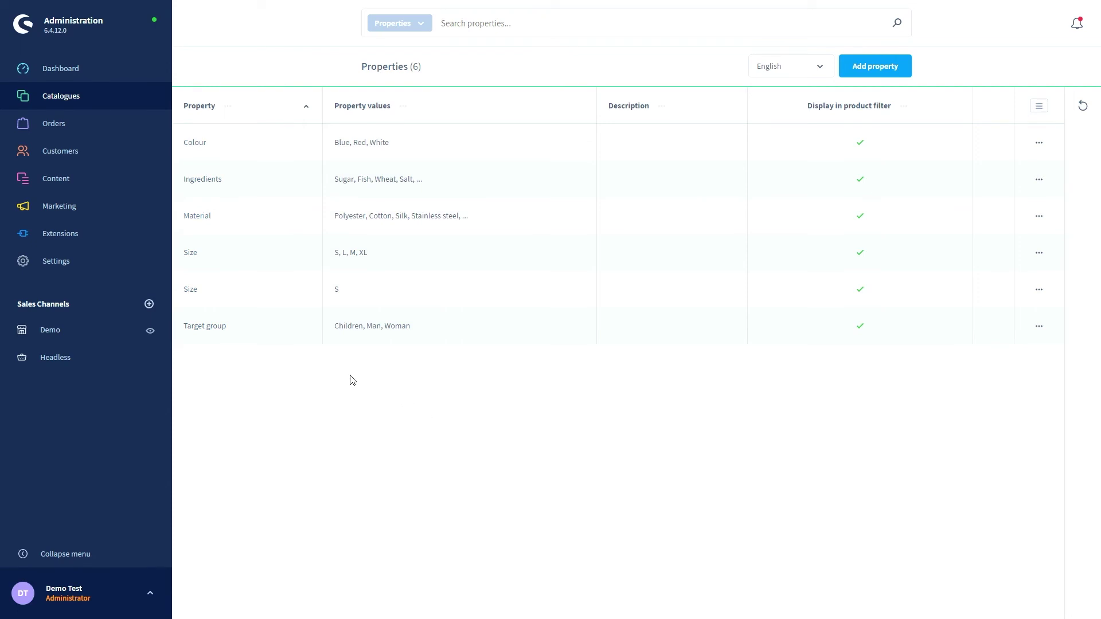
pyautogui.moveTo(102, 102)
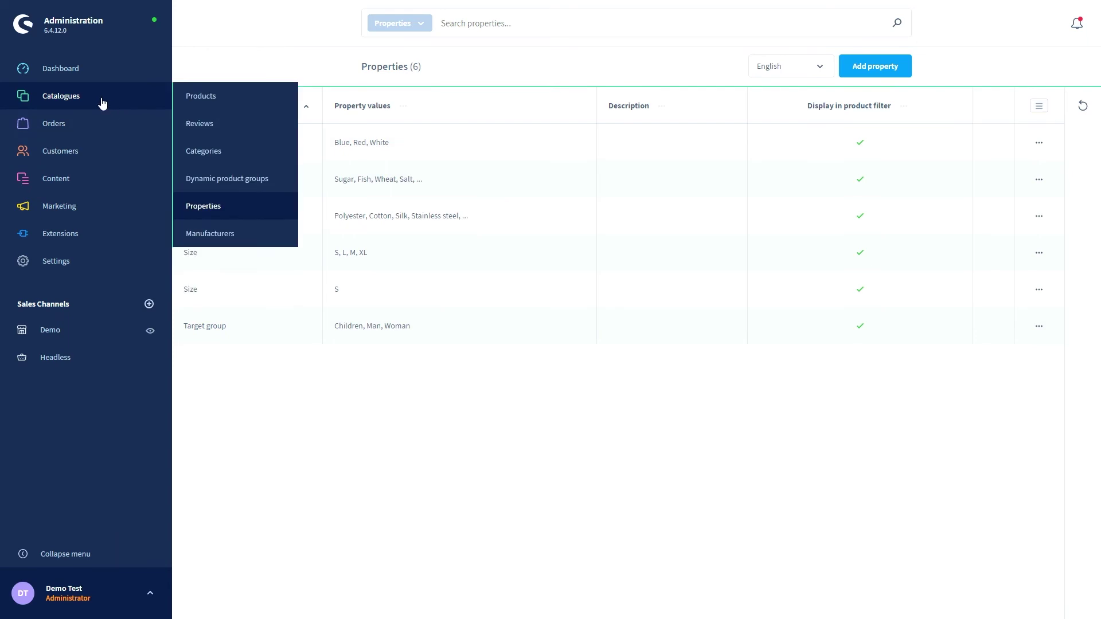
# Step: Open Variant product's Specifications tab showing Material Cotton and Size M and XL
pyautogui.click(218, 106)
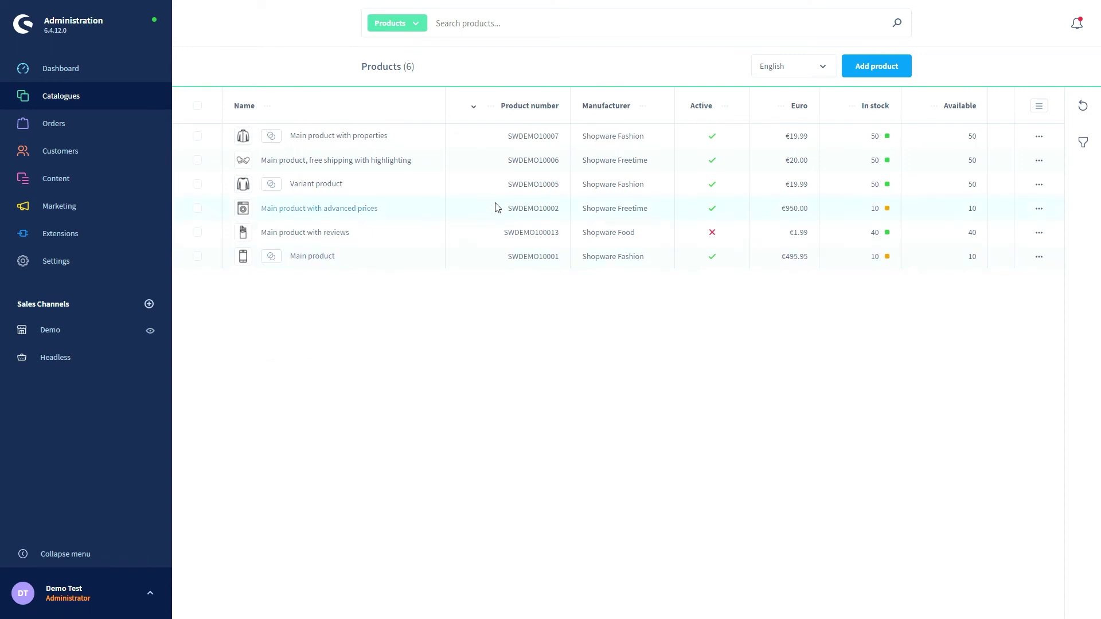
pyautogui.click(333, 183)
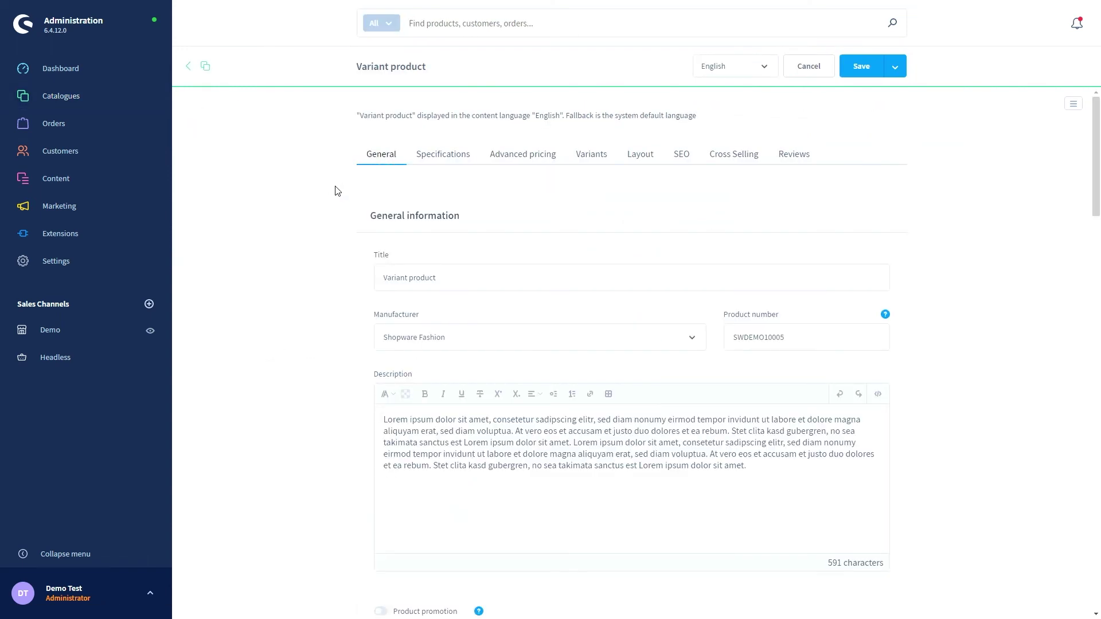
pyautogui.click(446, 159)
pyautogui.scroll(-4, 331, 179)
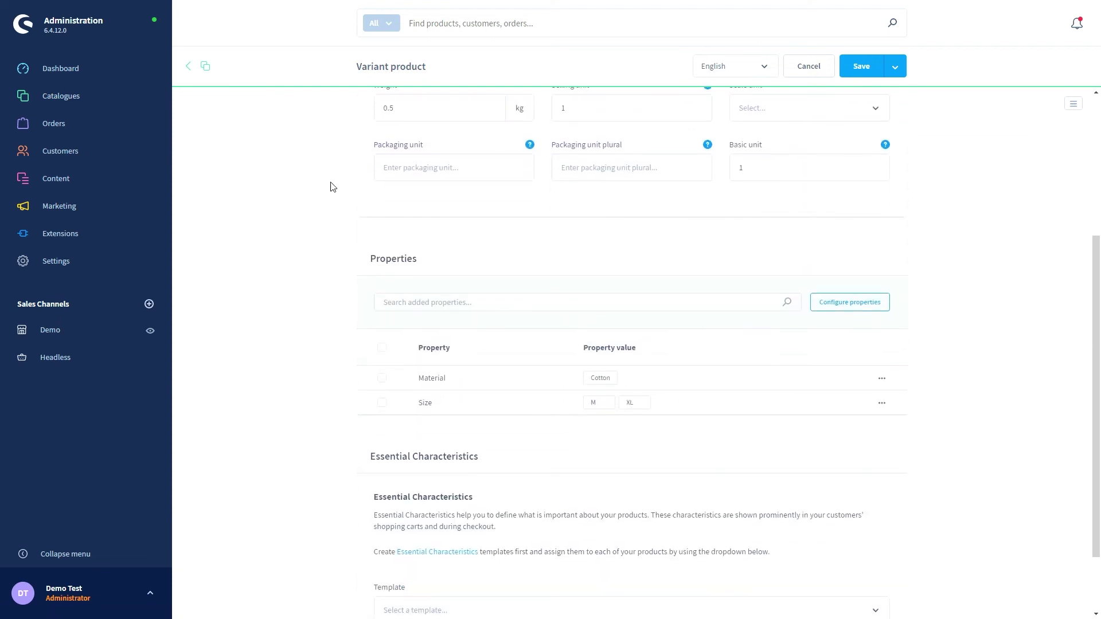
pyautogui.scroll(-1, 327, 285)
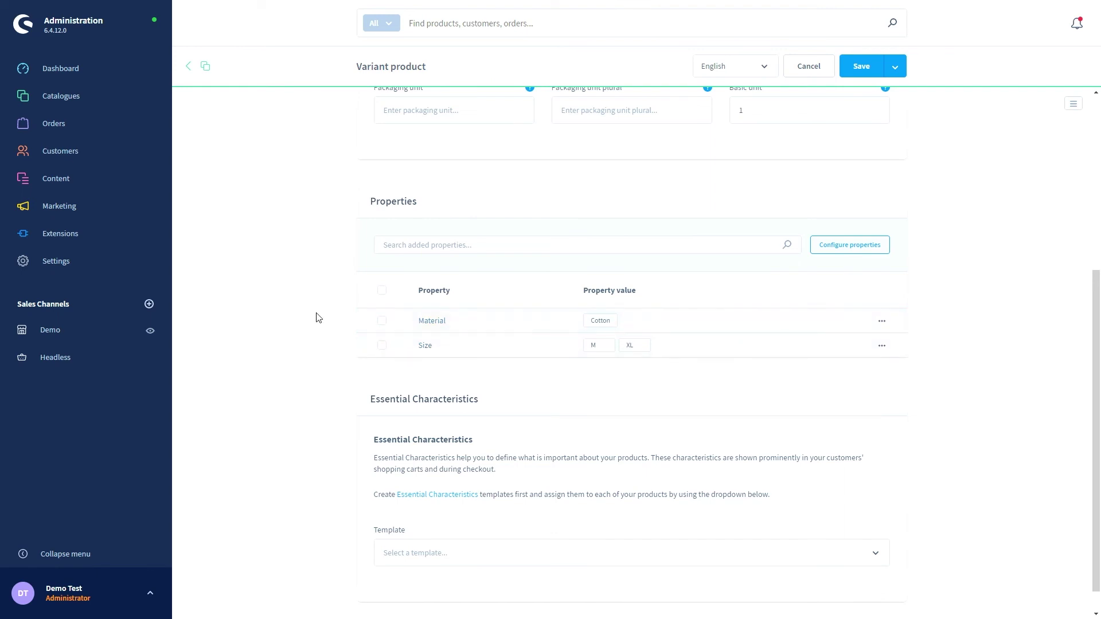
pyautogui.scroll(5, 319, 318)
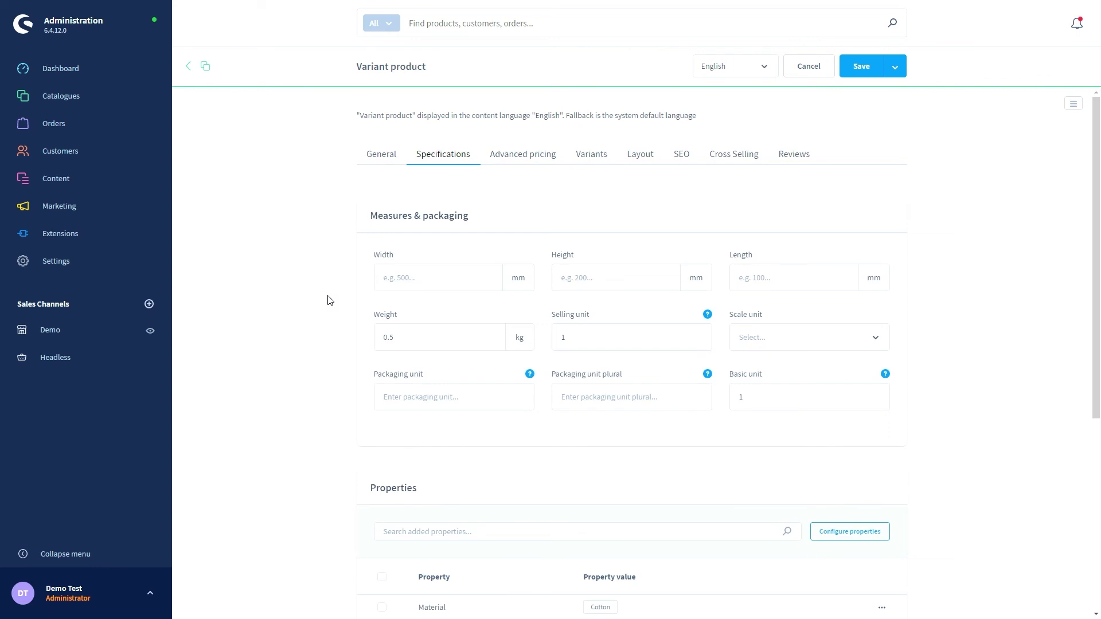
# Step: View the six Variants and browse the generator's Material values, closing it without generating
pyautogui.click(586, 166)
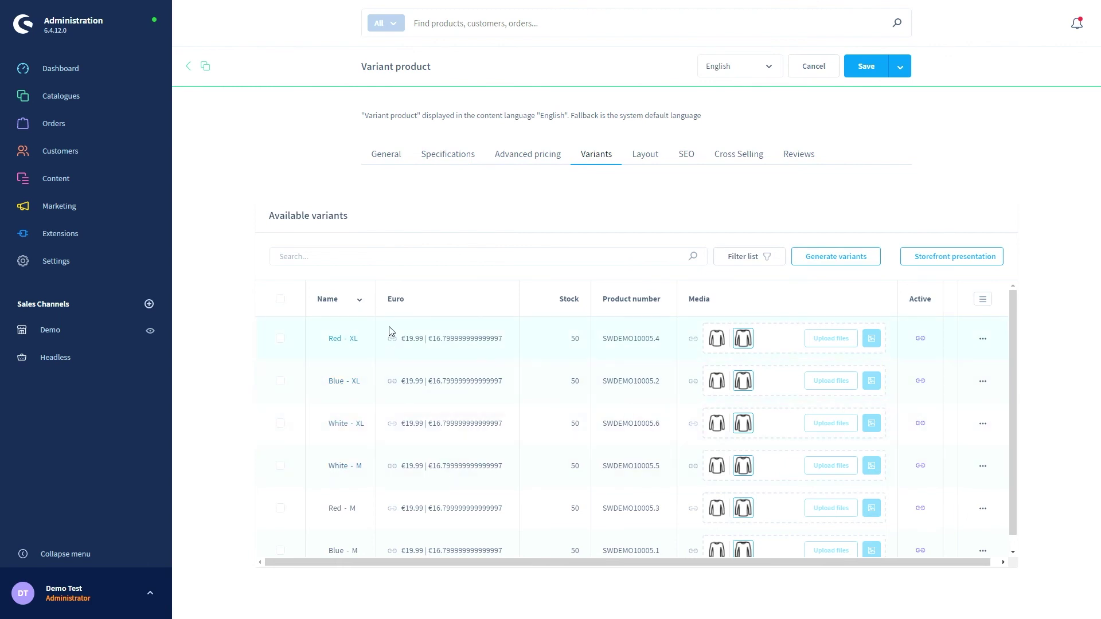
pyautogui.click(815, 269)
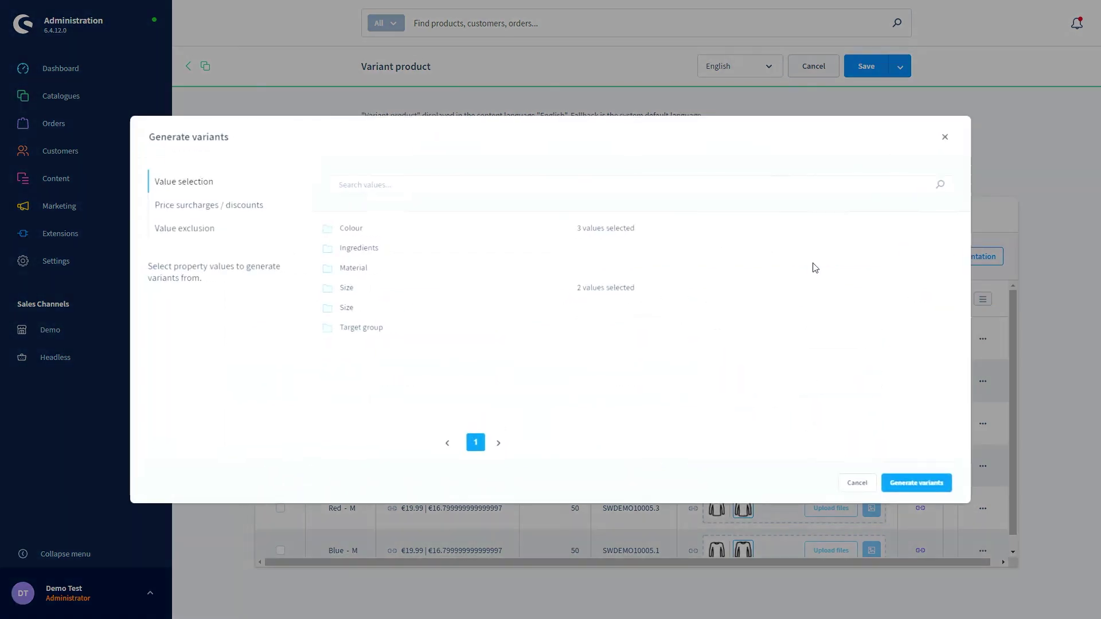
pyautogui.click(362, 274)
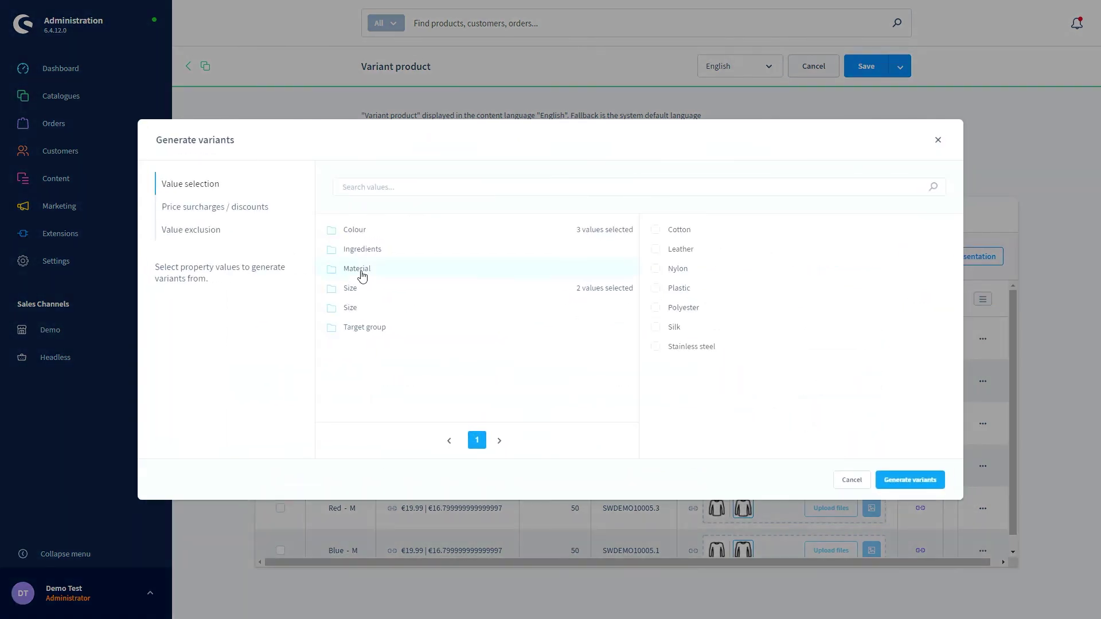
pyautogui.click(656, 270)
pyautogui.click(937, 140)
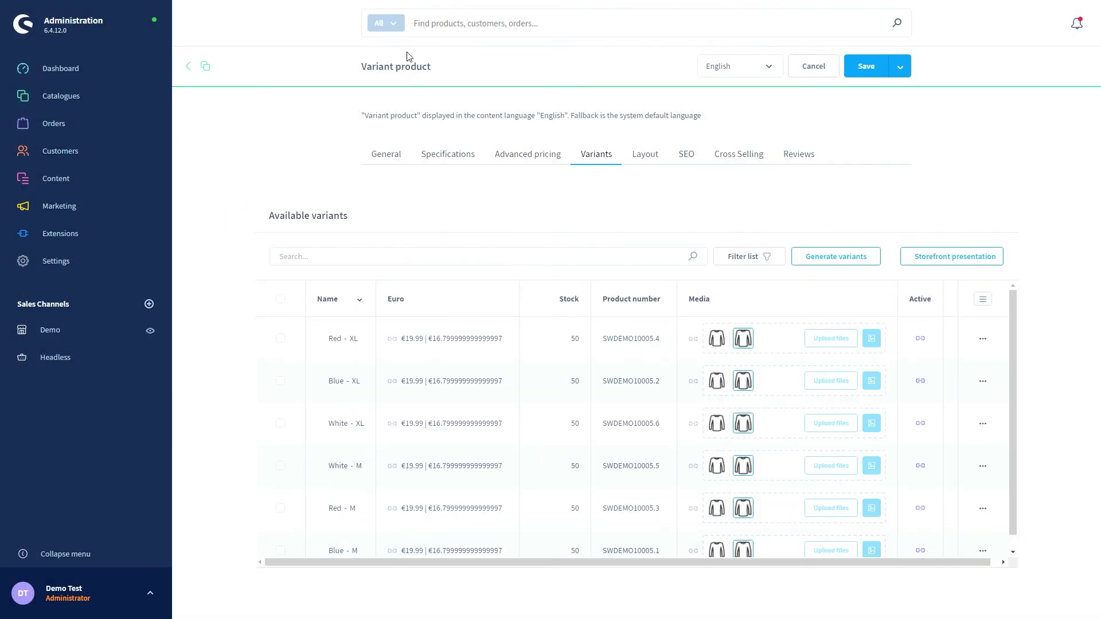
pyautogui.click(101, 103)
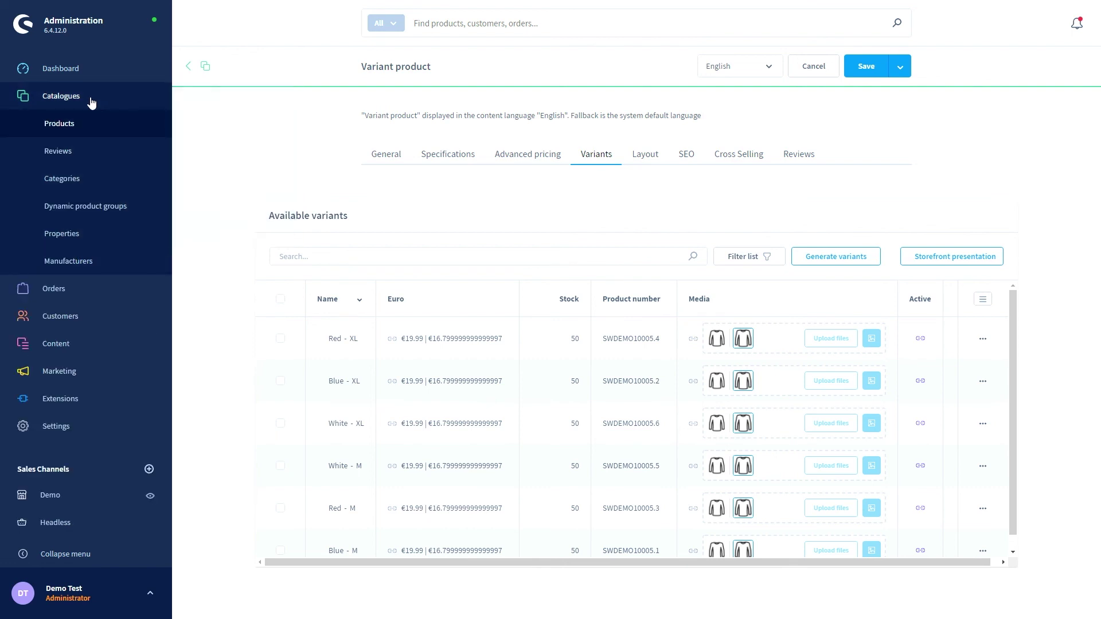
pyautogui.click(91, 101)
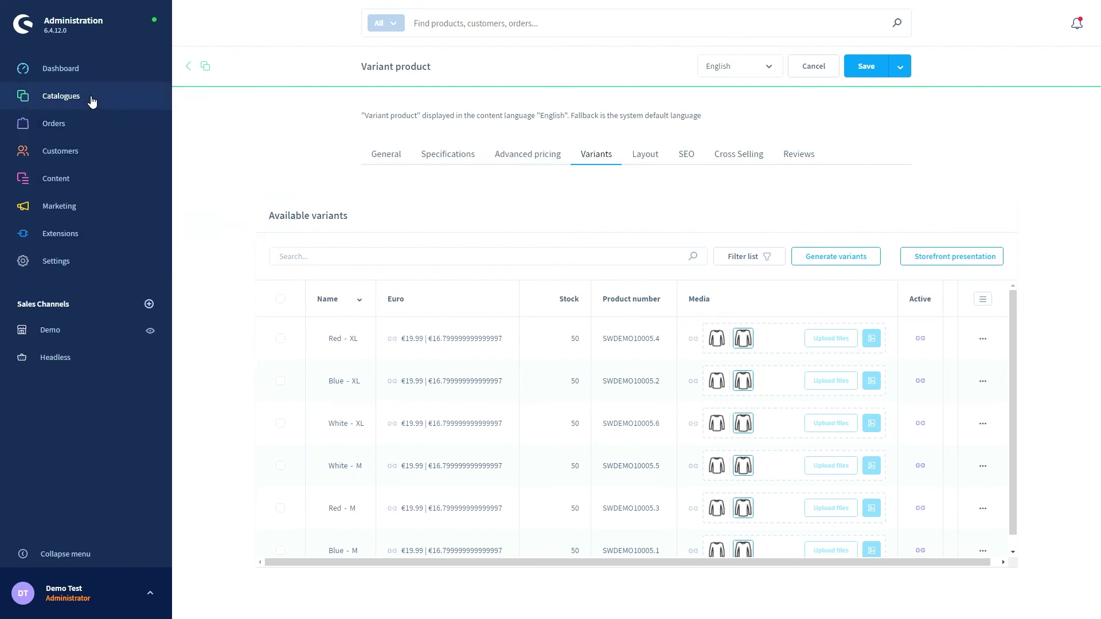
# Step: Go back to the Dashboard from the sidebar
pyautogui.click(62, 68)
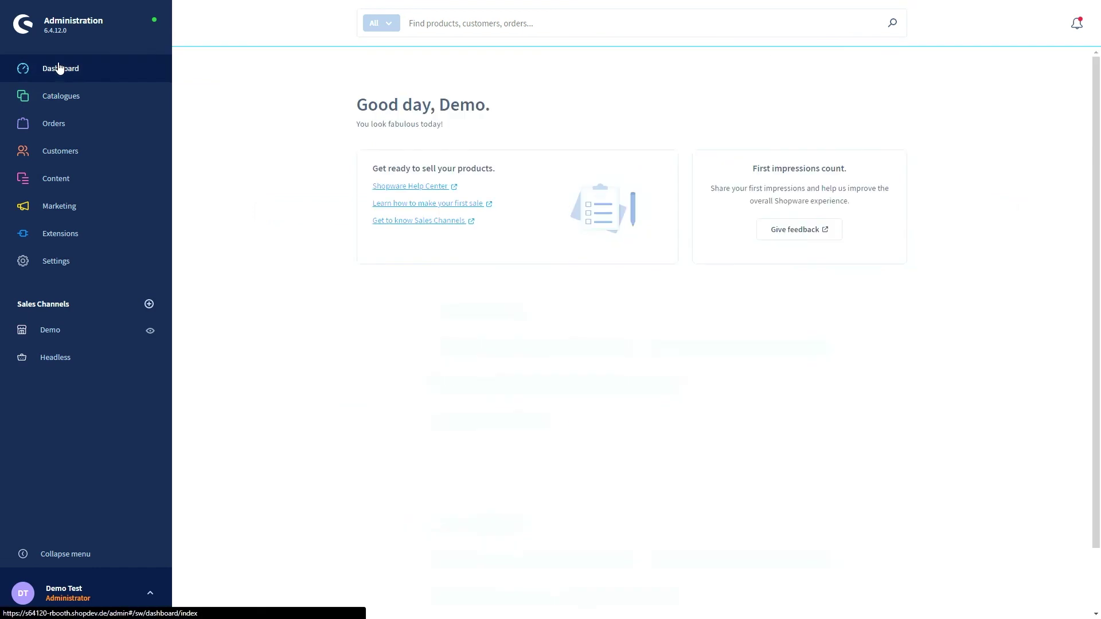